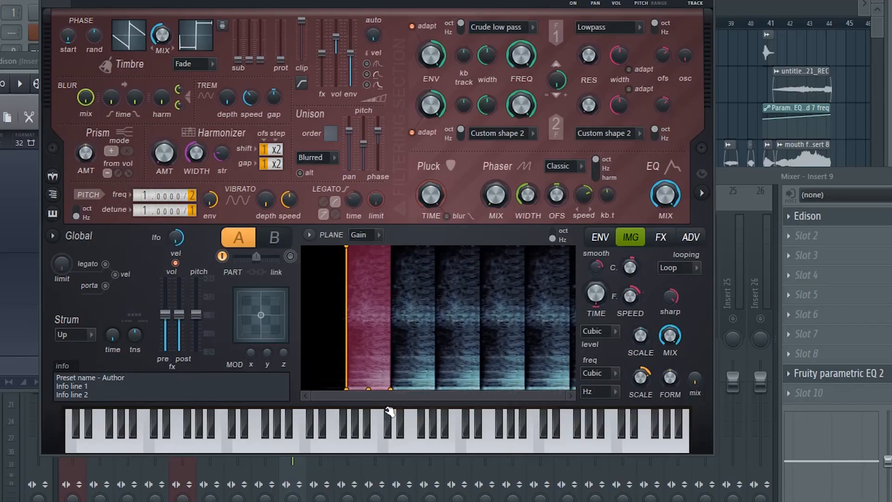
Set the synth's distortion type to Bitjam and its compression type to Heating
left_click_drag(468, 413, 477, 413)
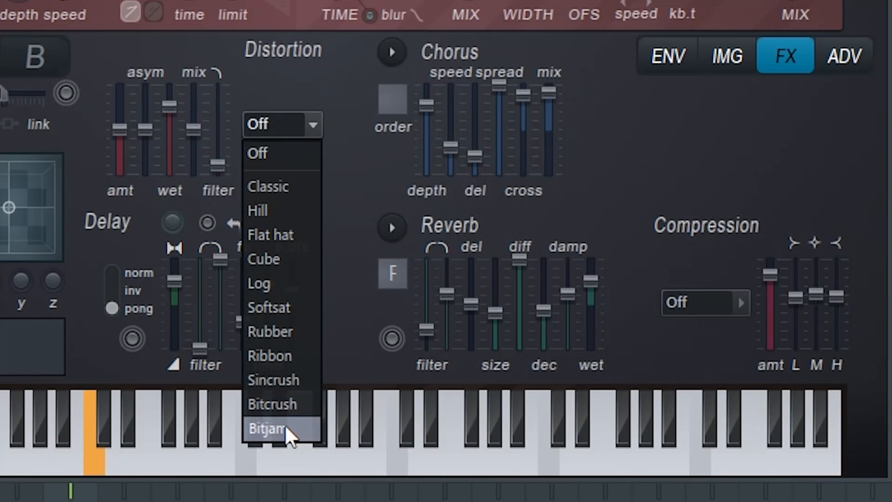
left_click(285, 426)
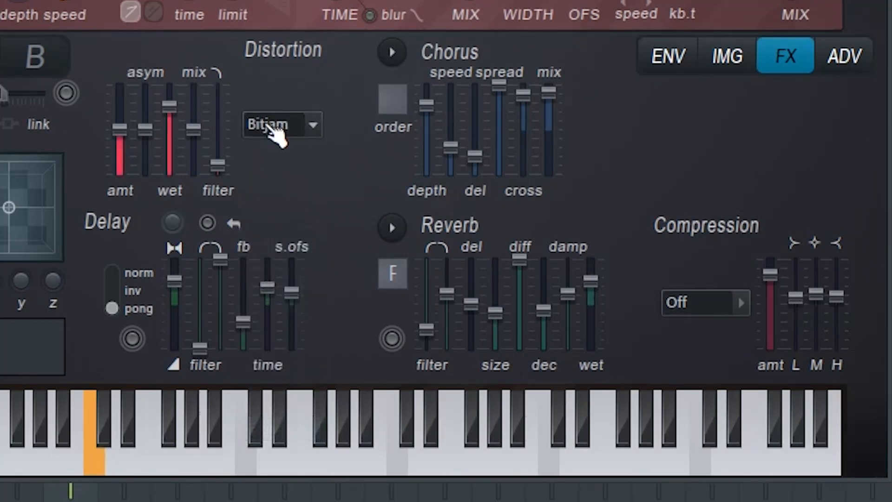
left_click(688, 303)
left_click(699, 412)
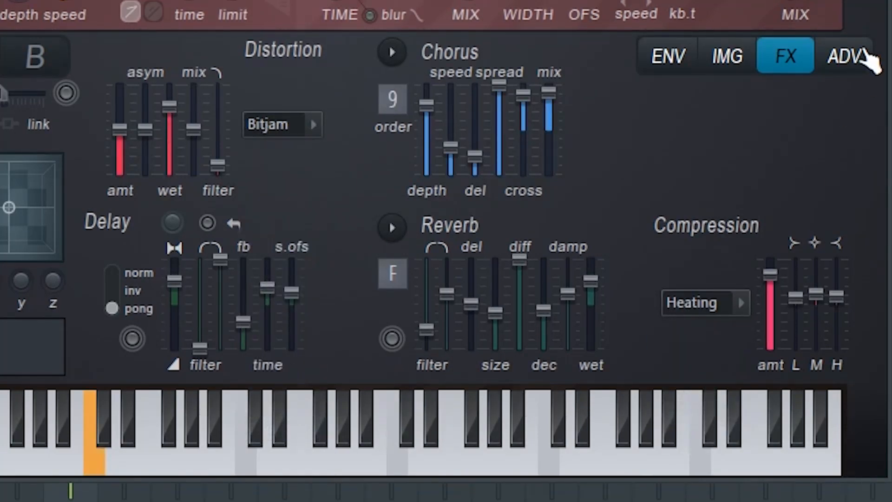
Raise band 6 in the Fruity parametric EQ 2 on Insert 9 to boost the treble range
key("F9")
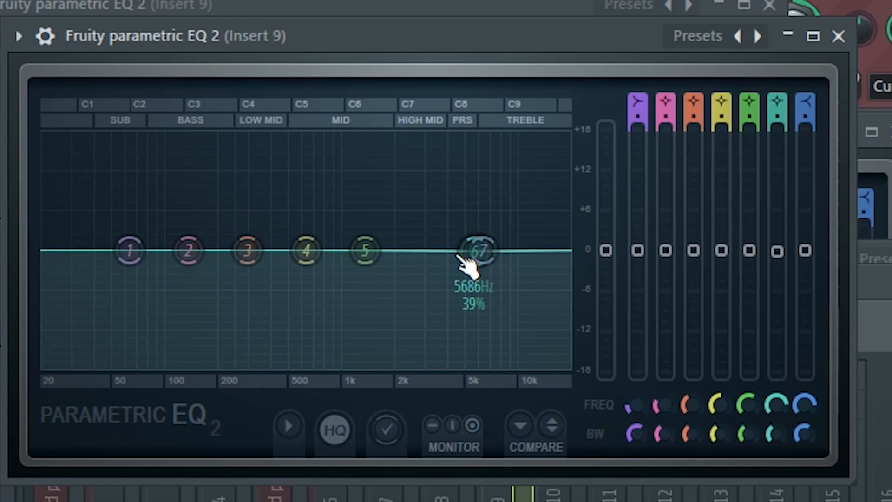
left_click_drag(460, 258, 463, 143)
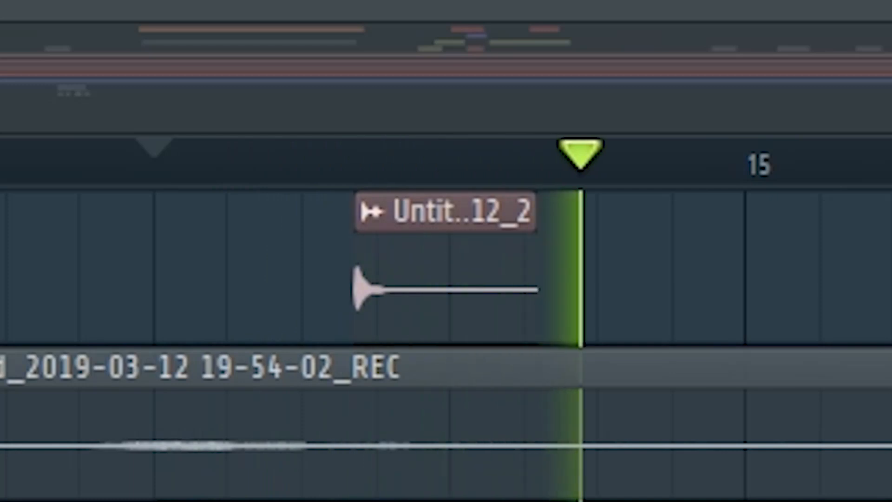
Play the playlist section around bars 14 to 17 and open the mixer
key("space")
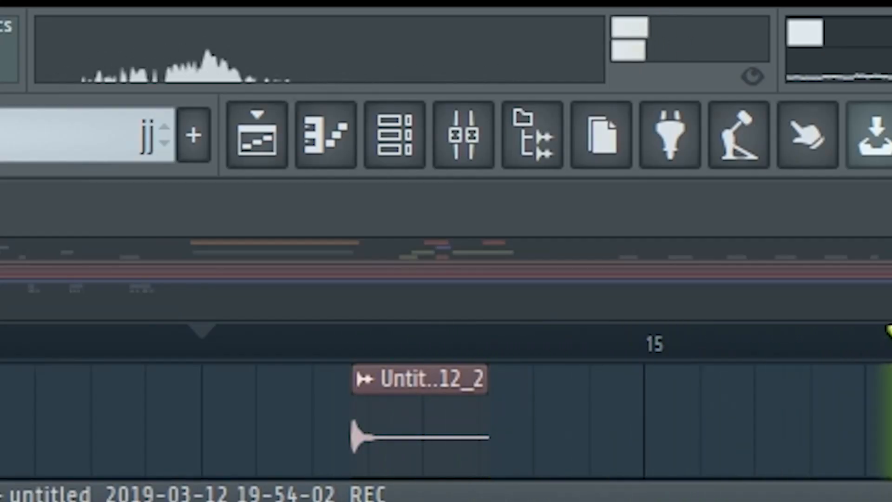
key("space")
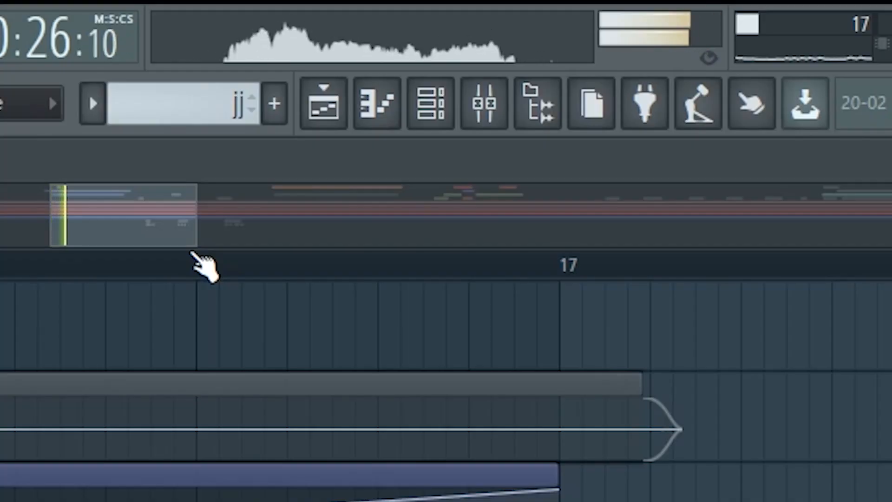
left_click(484, 102)
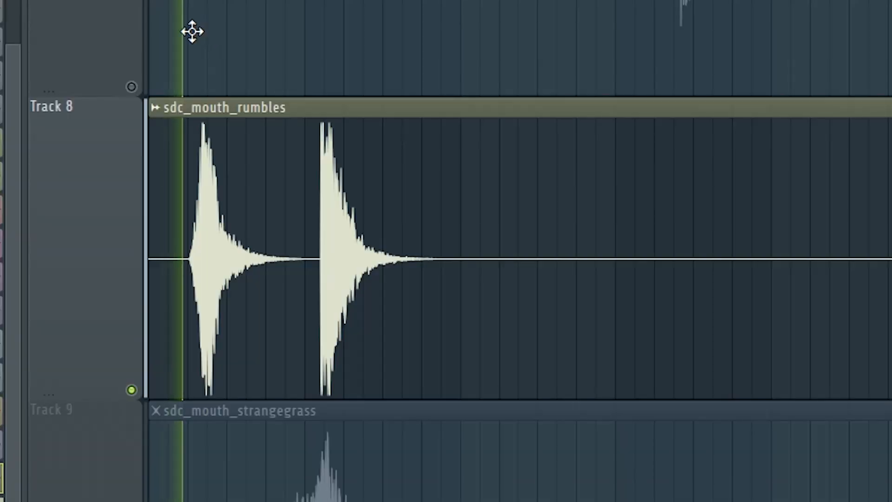
Audition the sdc_mouth_rumbles and sdc_mouth_strangegrass clips in the playlist
scroll(118, 67, "up", 2)
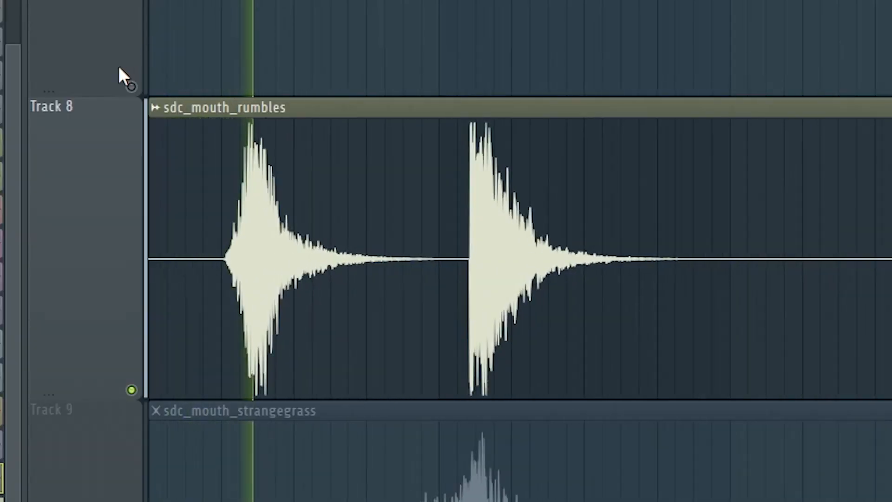
scroll(119, 67, "down", 2)
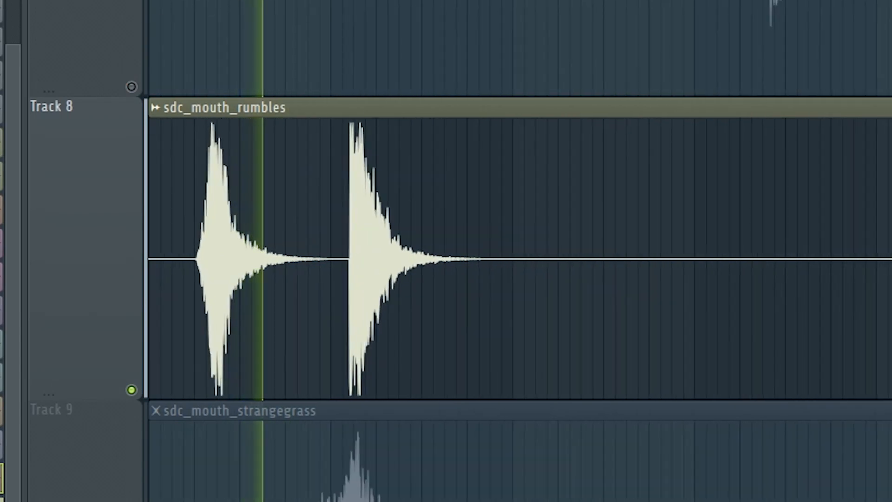
scroll(111, 57, "down", 2)
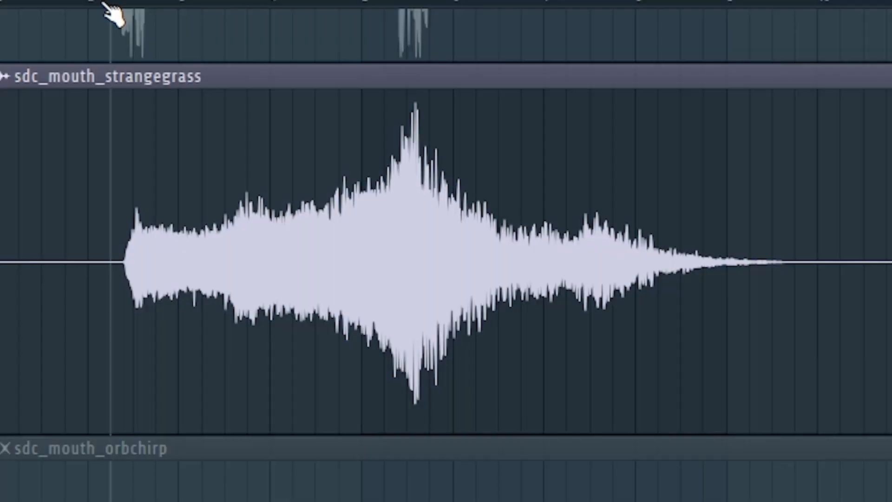
left_click(105, 5)
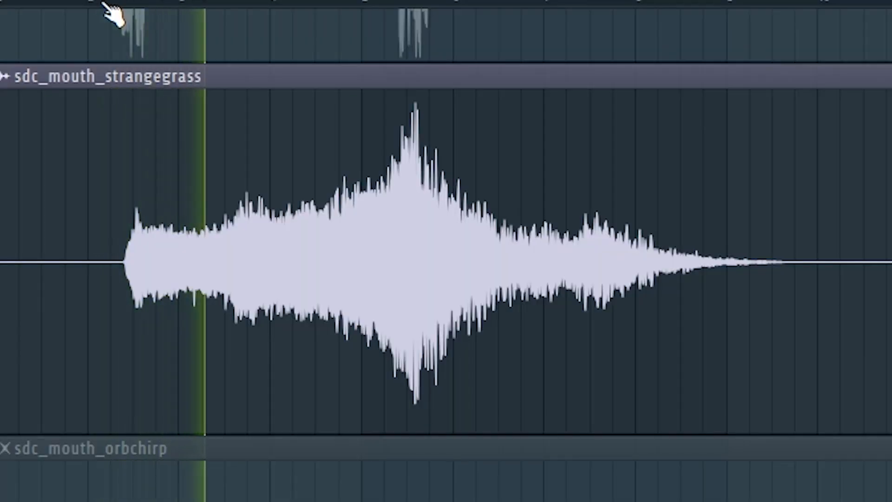
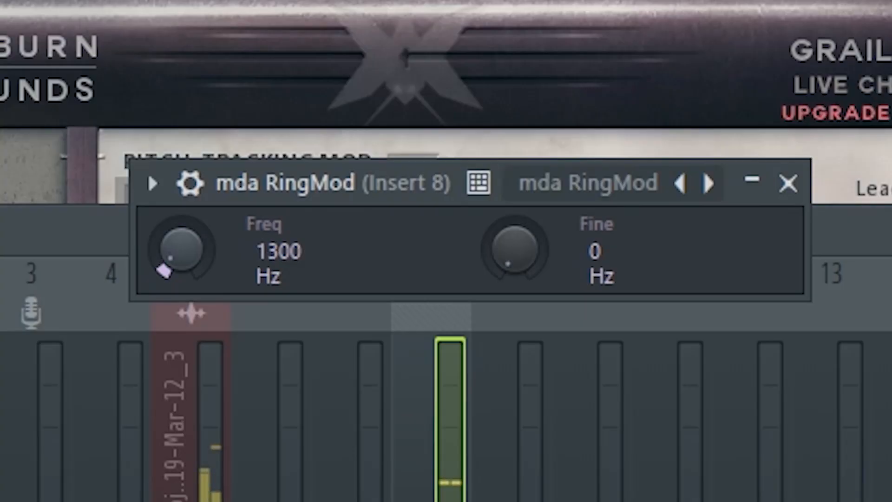
Examine the mda RingMod and Graillon 2 effects and the layered mouth foley clips around bars 41 to 44
scroll(171, 271, "down", 3)
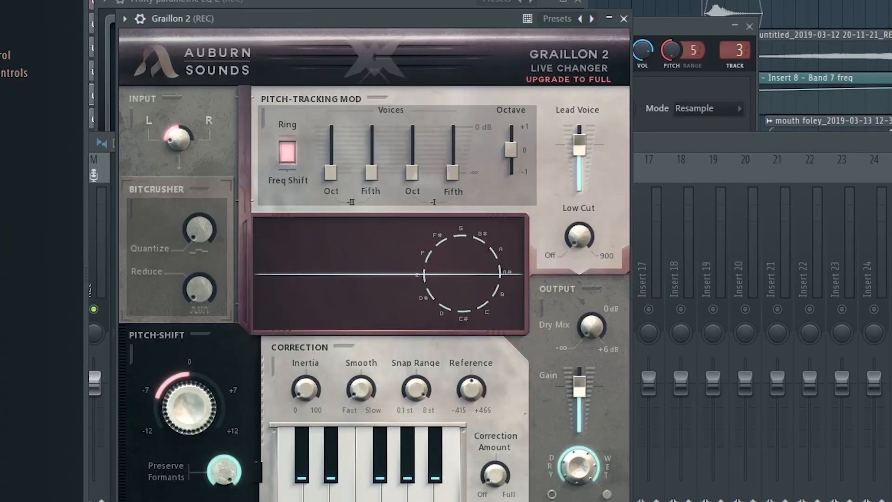
left_click(743, 362)
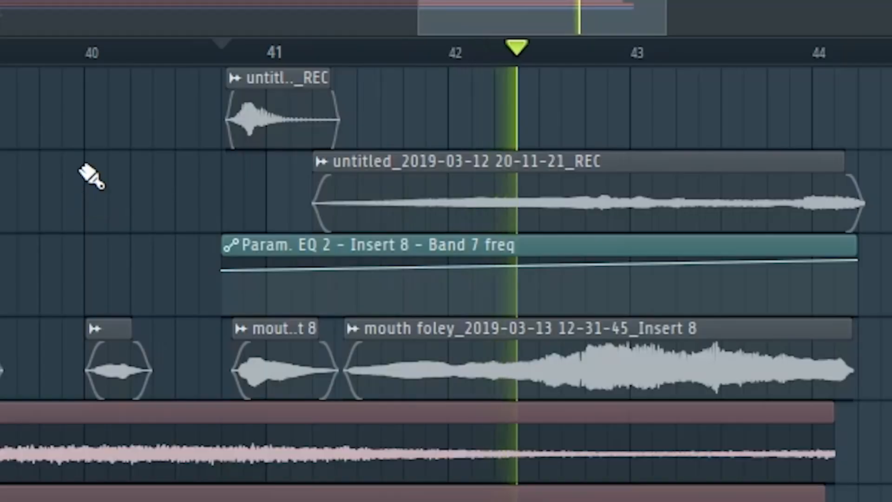
scroll(245, 213, "down", 4)
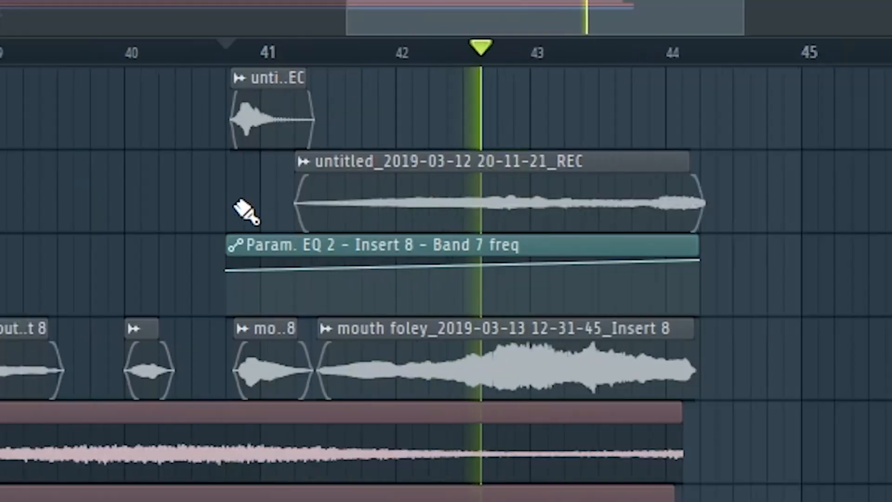
right_click(293, 168)
left_click(340, 166)
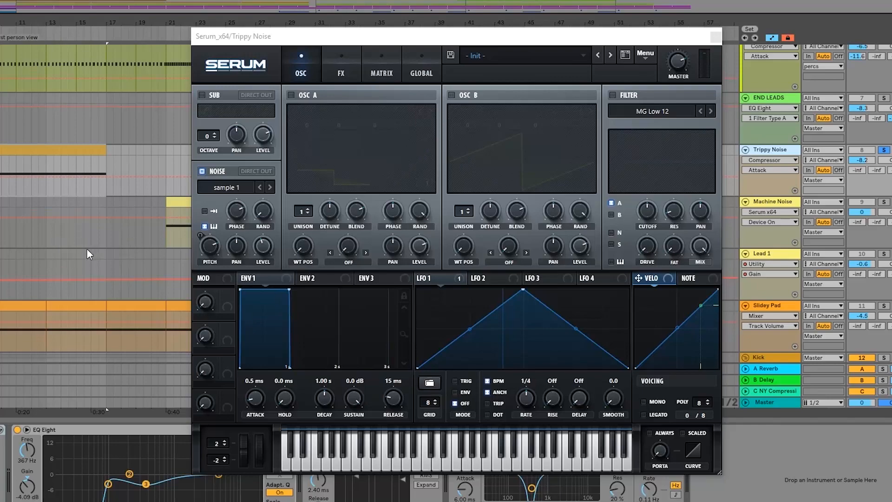
Switch to Ableton Live and inspect the noise sample in the Trippy Noise track's Serum, auditioning the opening spacecraft section
scroll(88, 251, "down", 6)
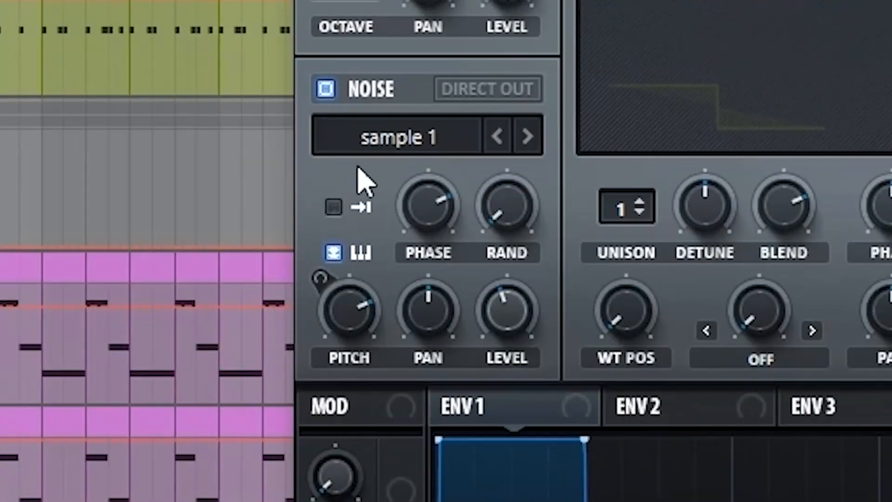
left_click(402, 142)
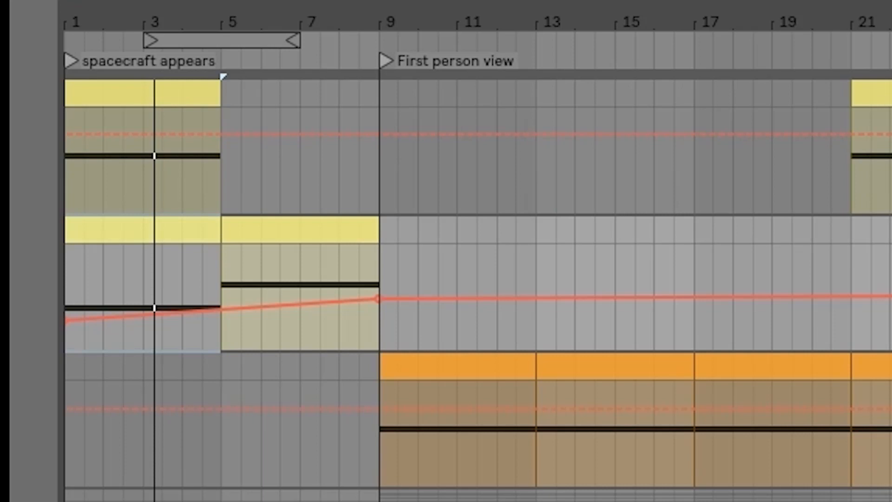
key("space")
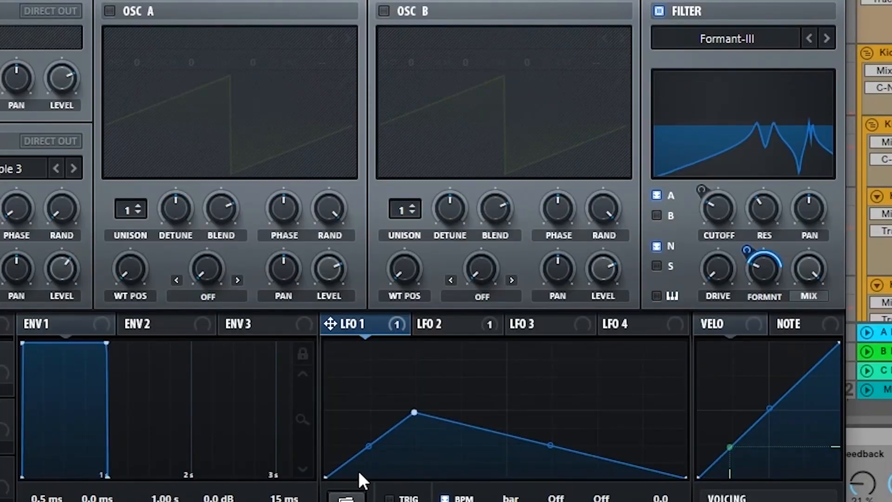
Check which modulator is assigned to the formant control of Serum's Formant-III filter
right_click(757, 270)
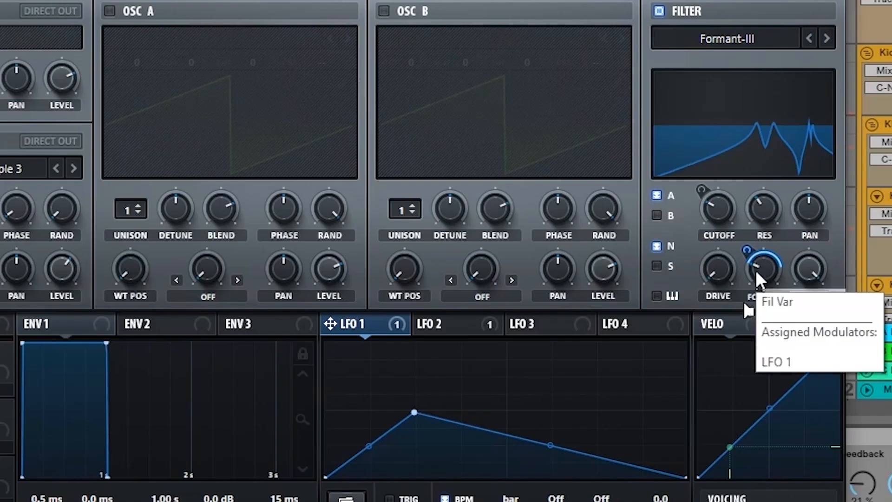
left_click(757, 272)
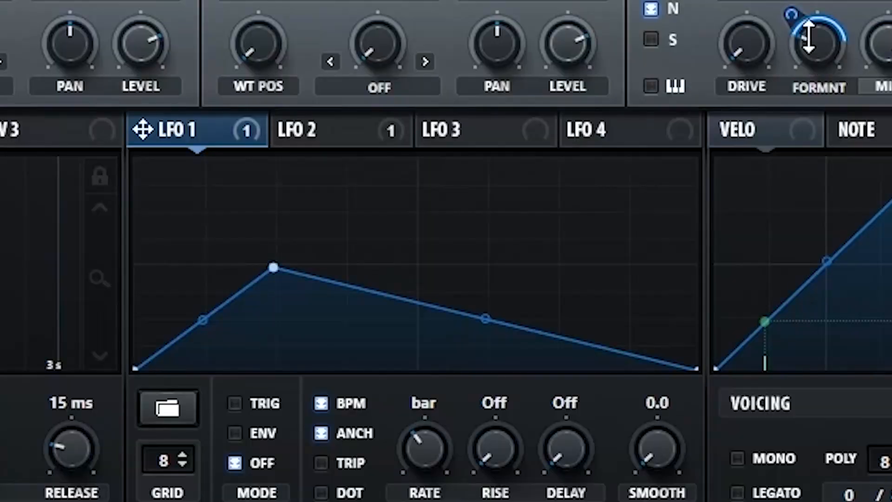
right_click(794, 47)
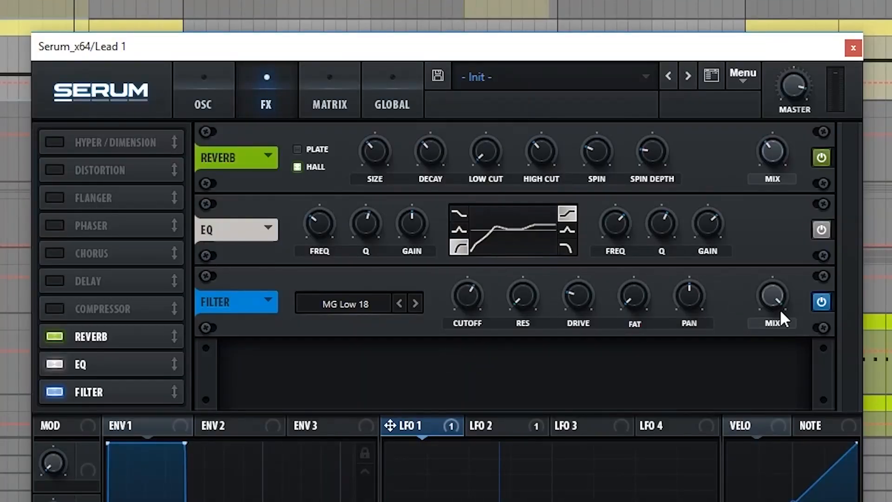
Sweep the FX filter's mix in Lead 1's Serum and switch the track's Filter Delay on
mouse_move(766, 300)
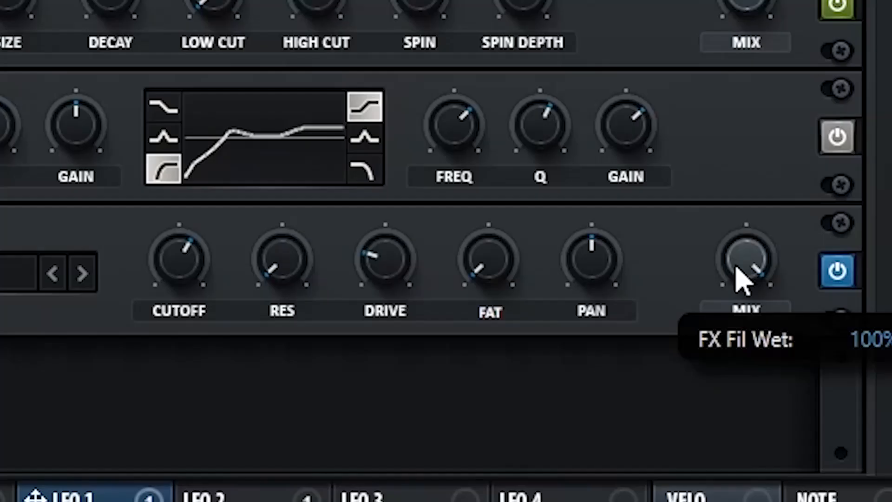
left_click_drag(766, 296, 766, 344)
left_click_drag(697, 501, 762, 259)
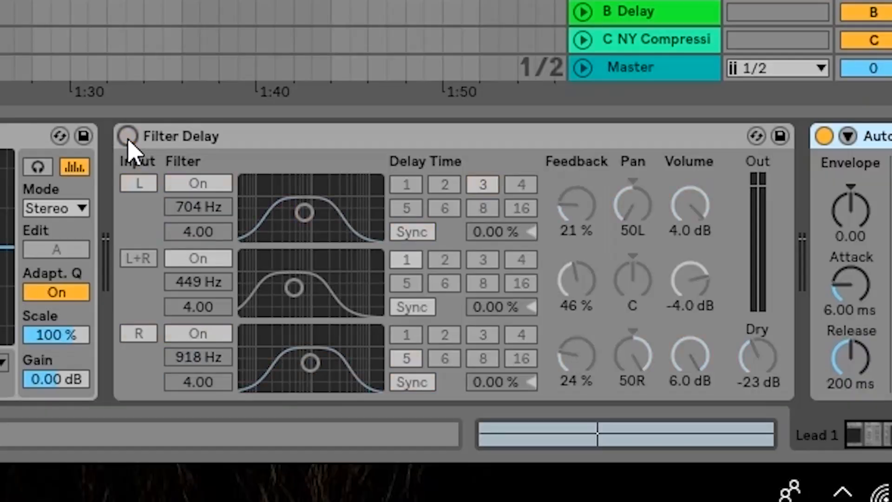
left_click(127, 137)
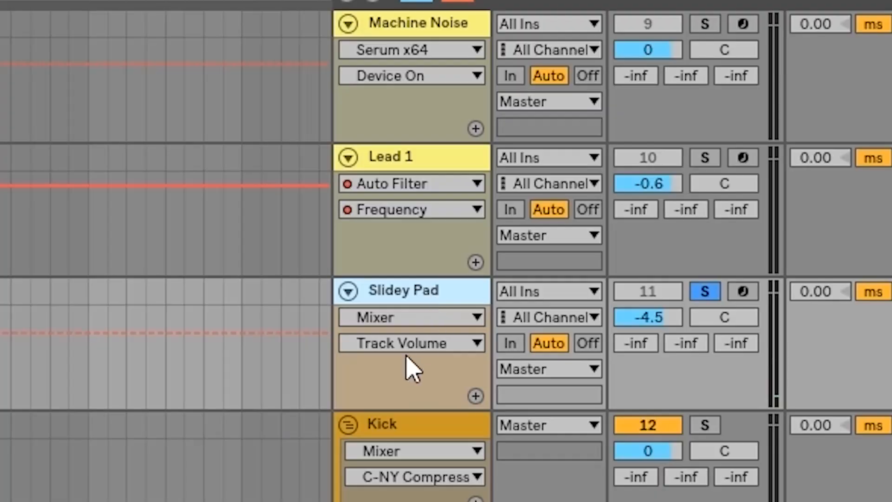
Return to the percussion tracks and select a hat track in the percs group
scroll(407, 364, "up", 5)
scroll(428, 367, "up", 10)
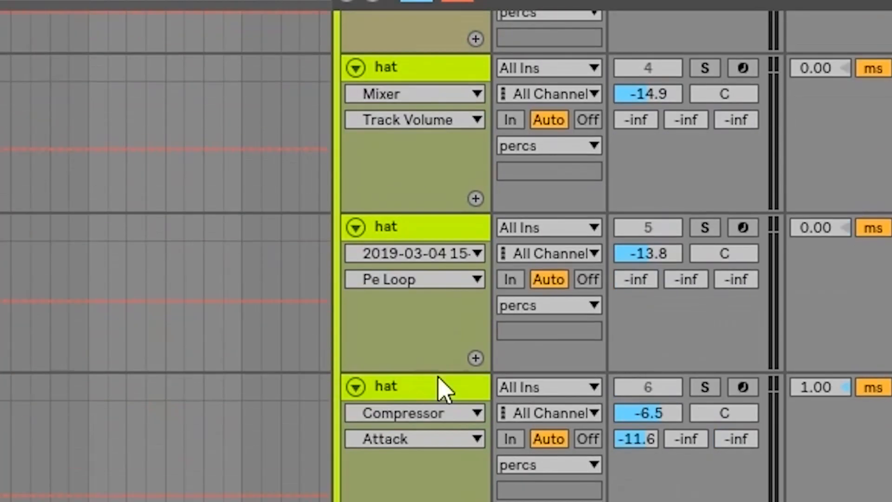
left_click(438, 23)
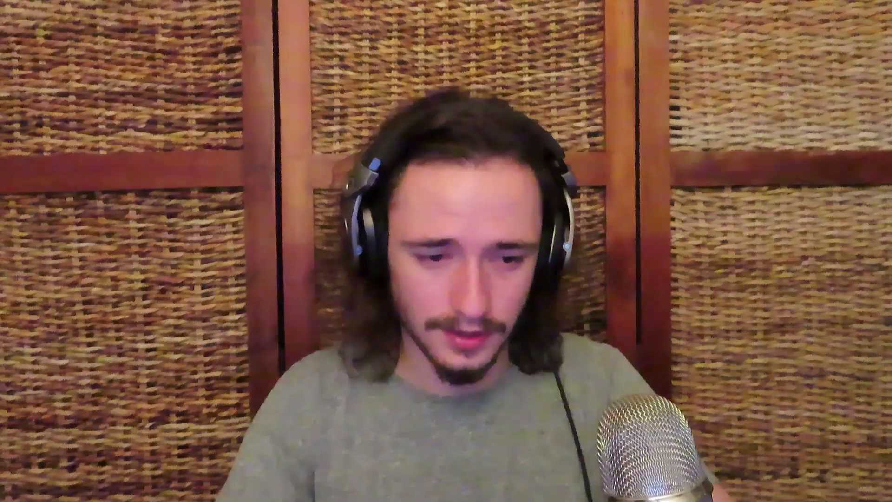
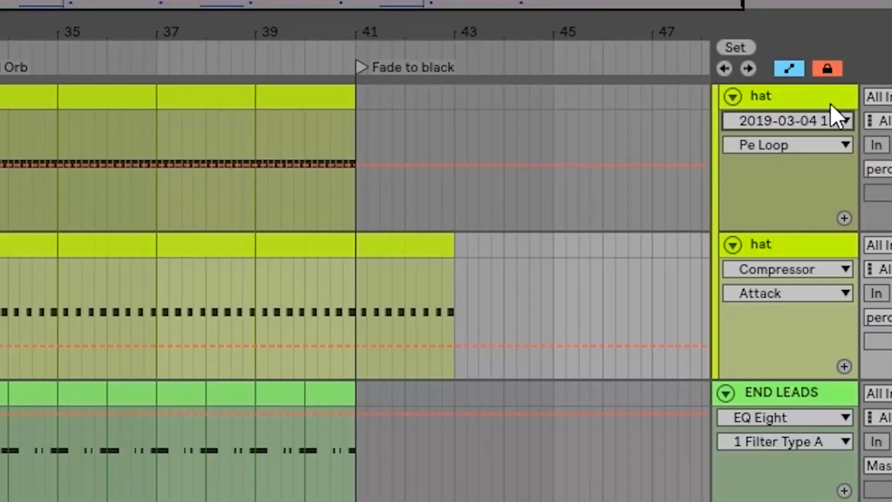
Show the devices of the two hat tracks and compare the hat sound with Overdrive bypassed and enabled
left_click(834, 104)
left_click(804, 243)
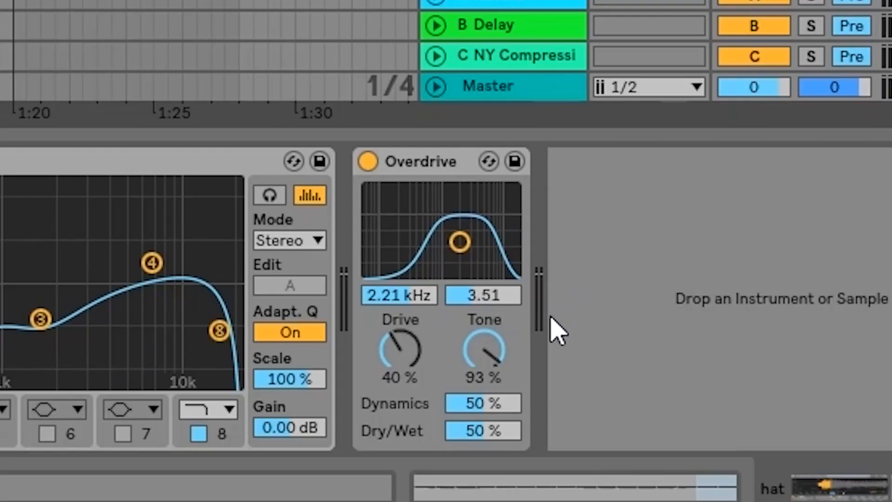
left_click(367, 161)
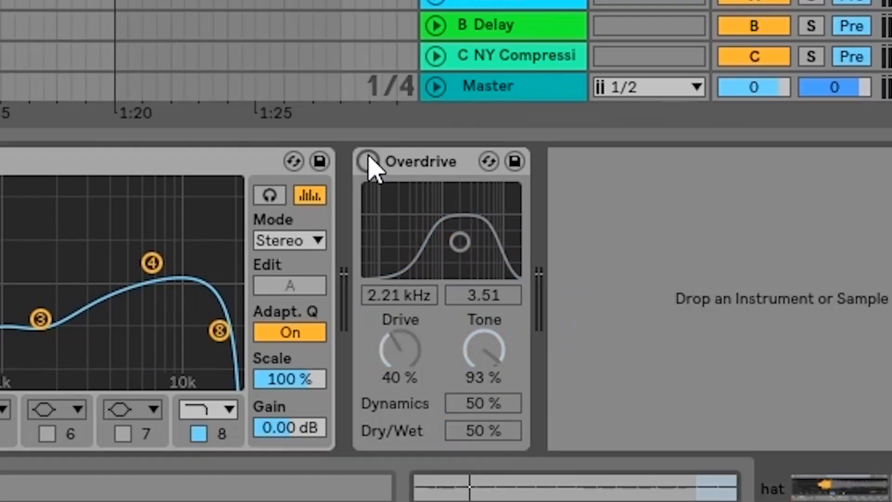
left_click(368, 161)
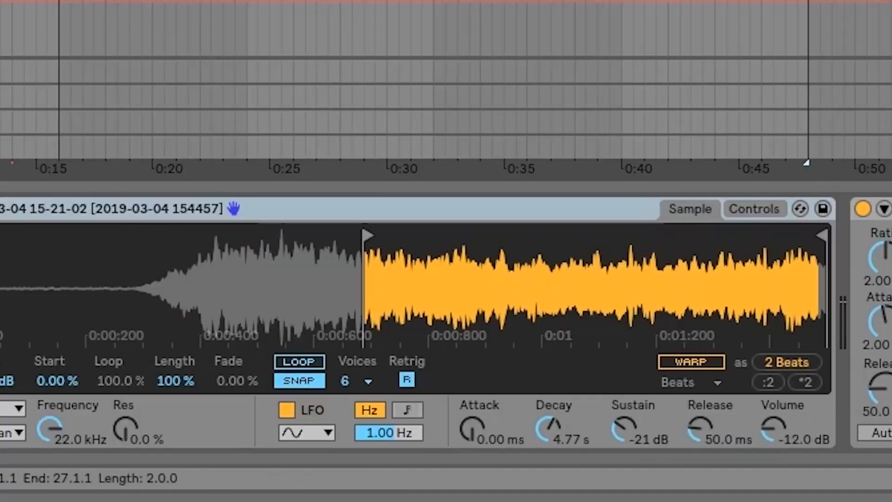
Inspect the Vocoder device and show the device chain of the TOP lead track
key("space")
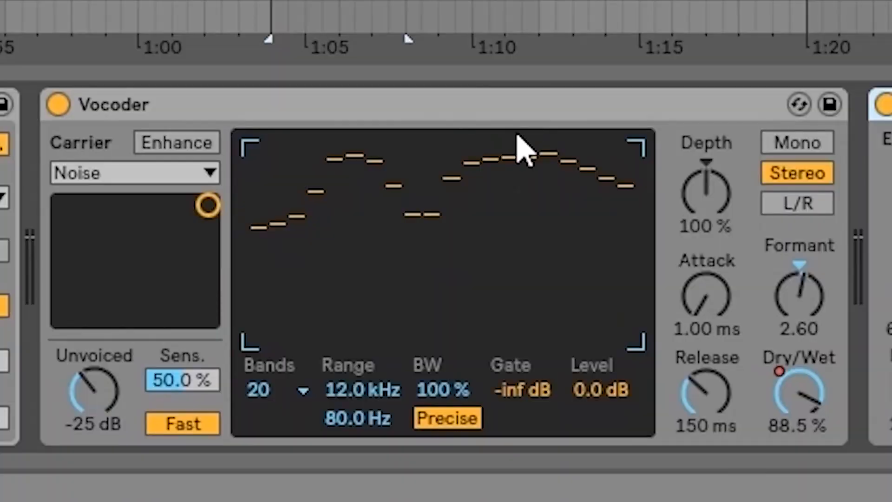
left_click(169, 104)
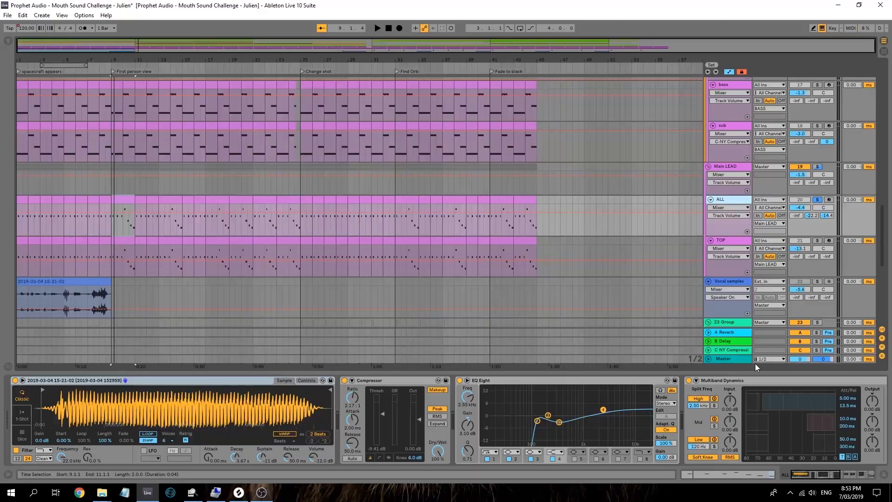
left_click(734, 238)
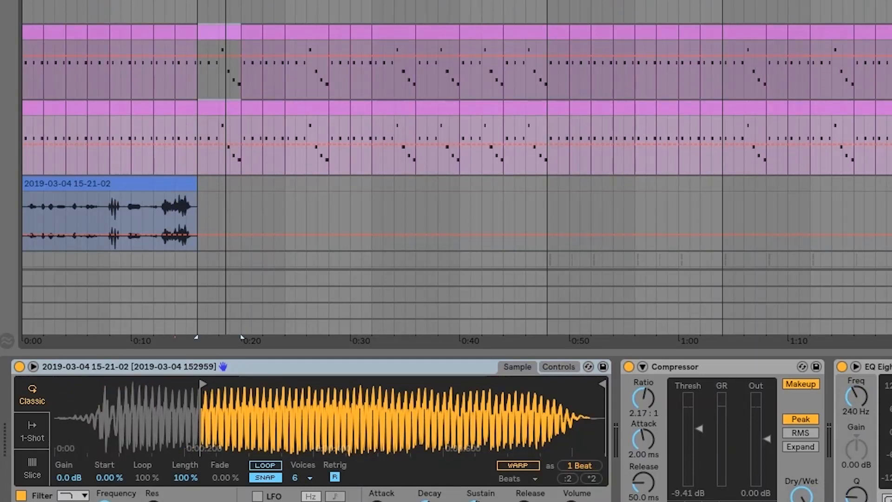
Look through the TOP lead track's device chain around Multiband Dynamics and select the ALL lead track
key("Up")
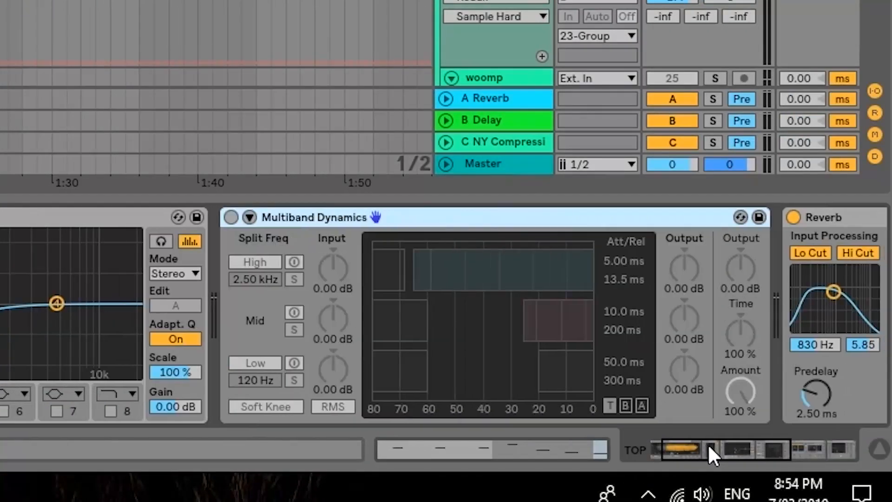
left_click_drag(709, 444, 704, 445)
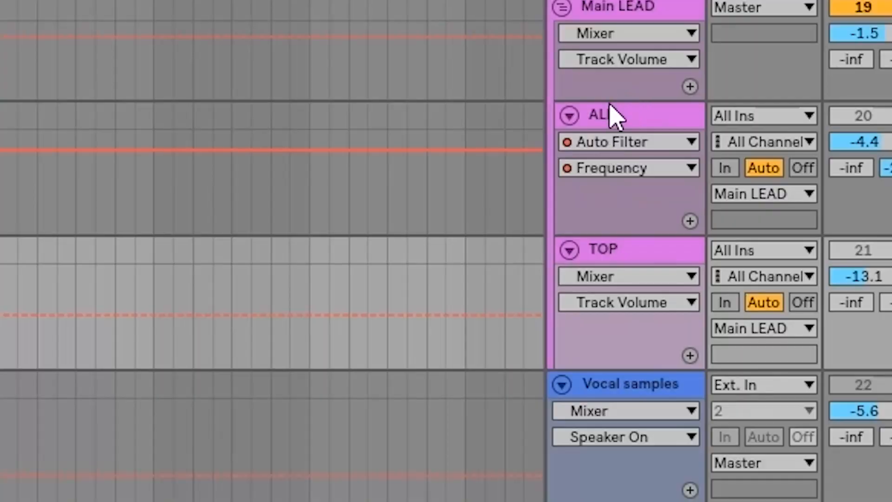
left_click(639, 118)
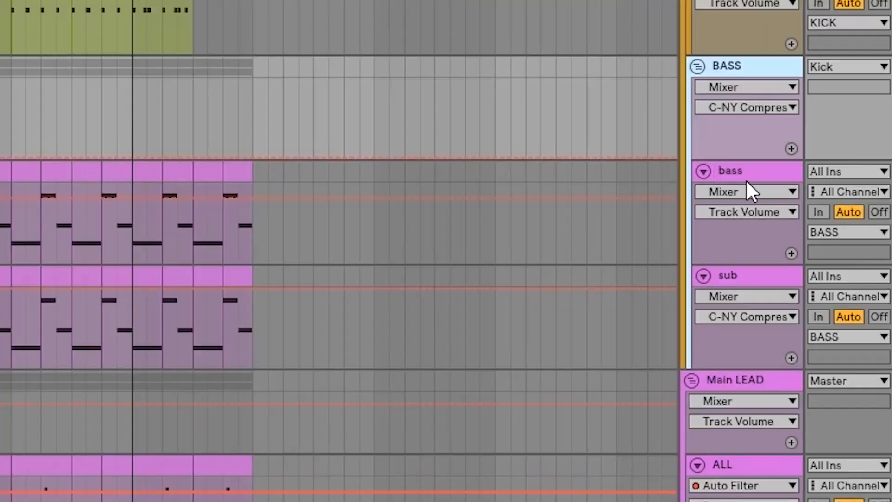
Show the devices of the bass and sub tracks in the BASS group and solo the bass track together with the sub
left_click(748, 178)
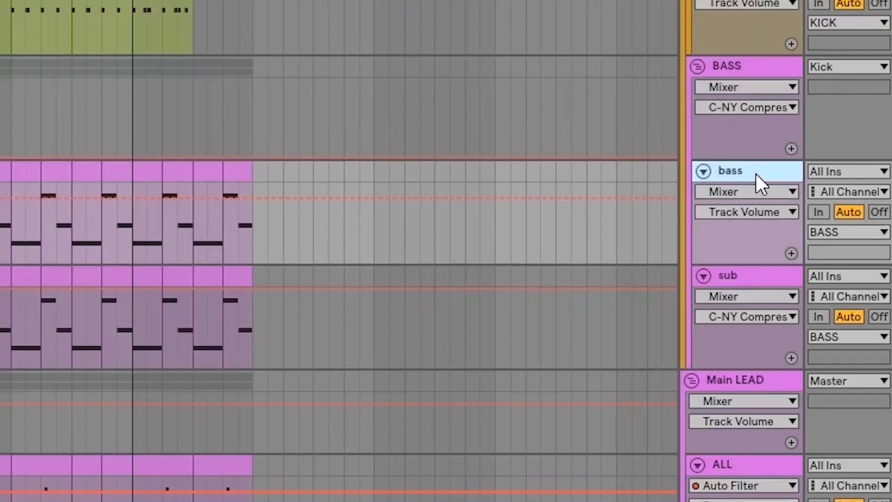
left_click(773, 277)
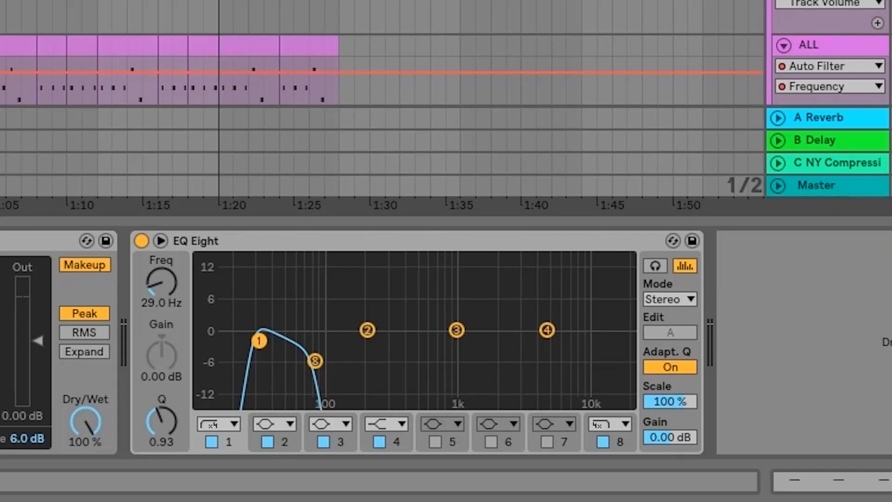
left_click(747, 174)
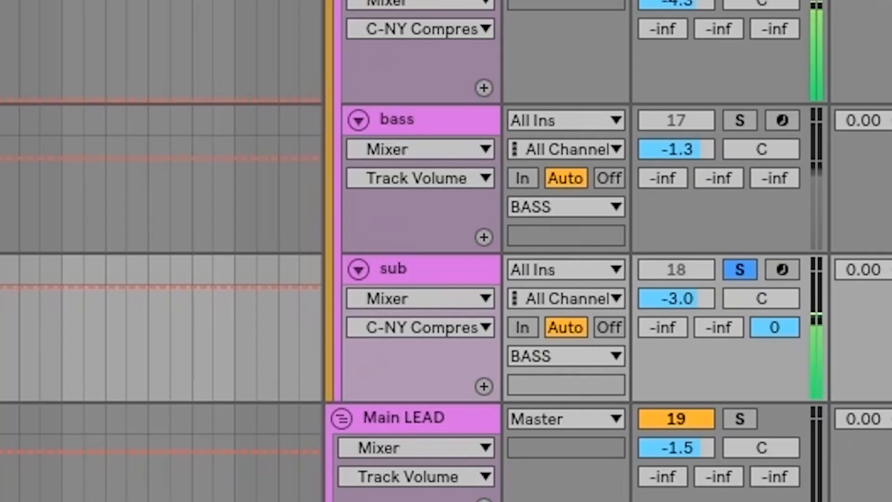
left_click(739, 121)
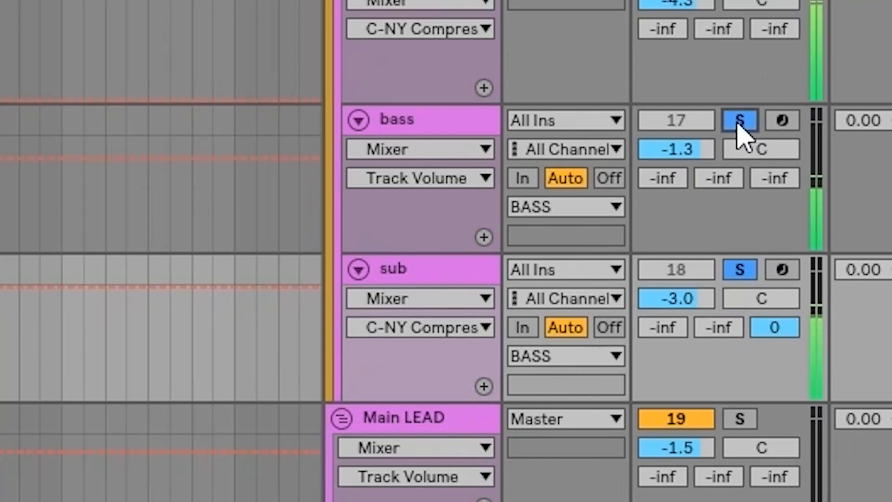